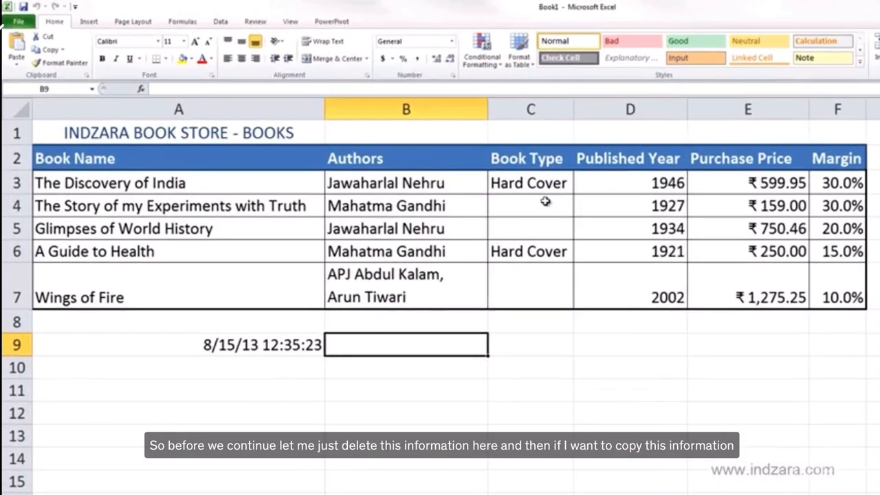
Step: Clear the Book Type entries in cells C4 through C7
drag(545, 201, 540, 290)
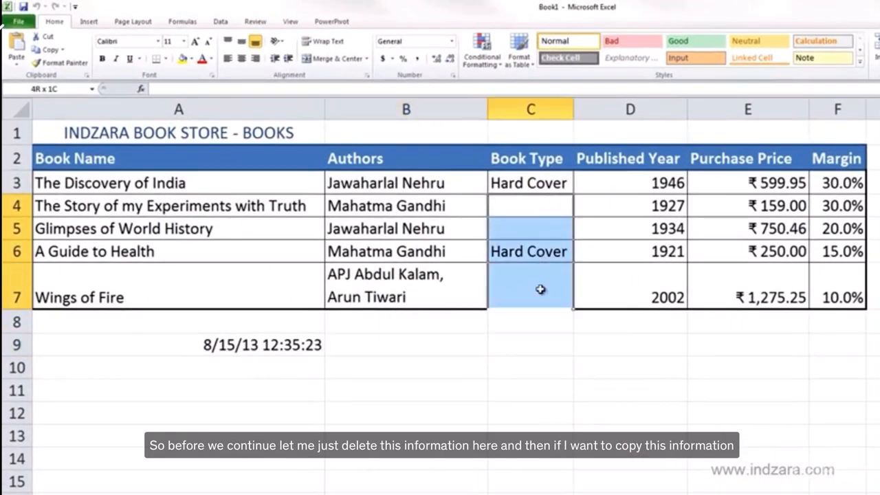
key(Delete)
click(544, 201)
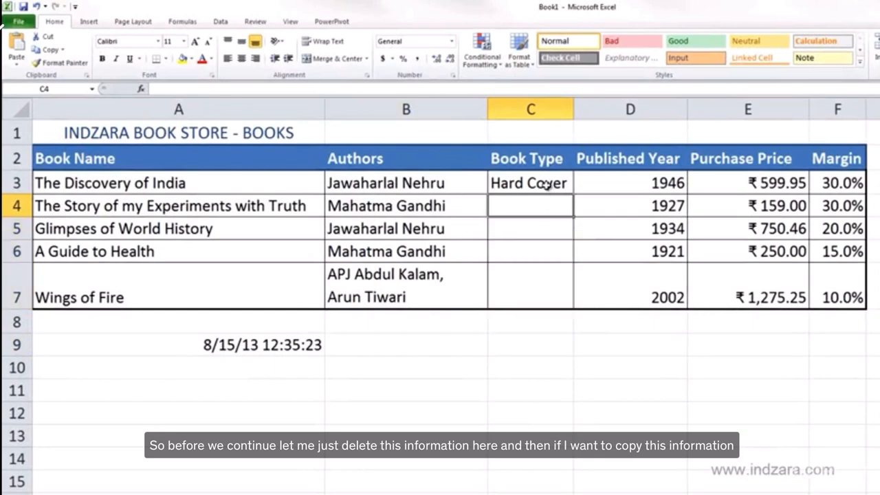
Step: Copy the Hard Cover entry in cell C3
click(546, 184)
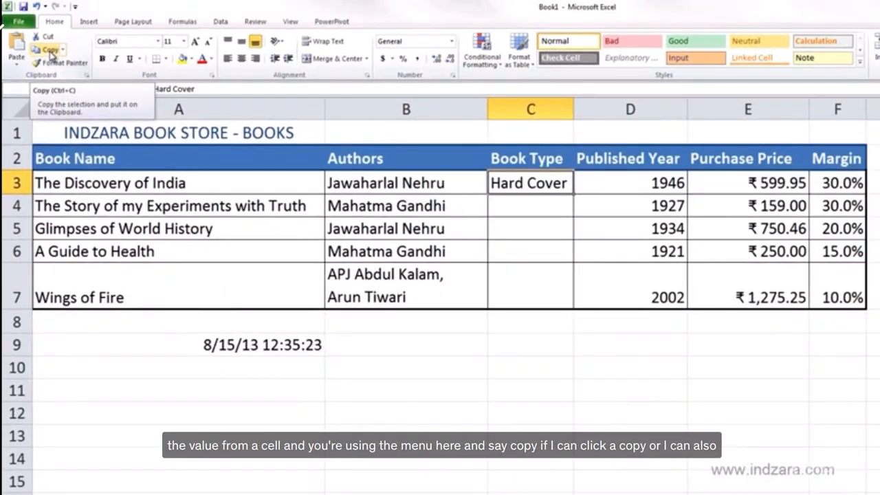
right_click(524, 191)
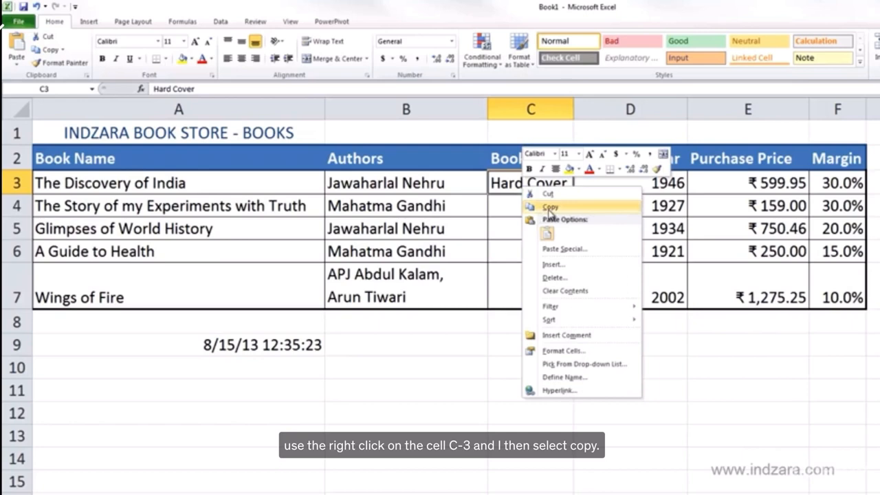
click(525, 192)
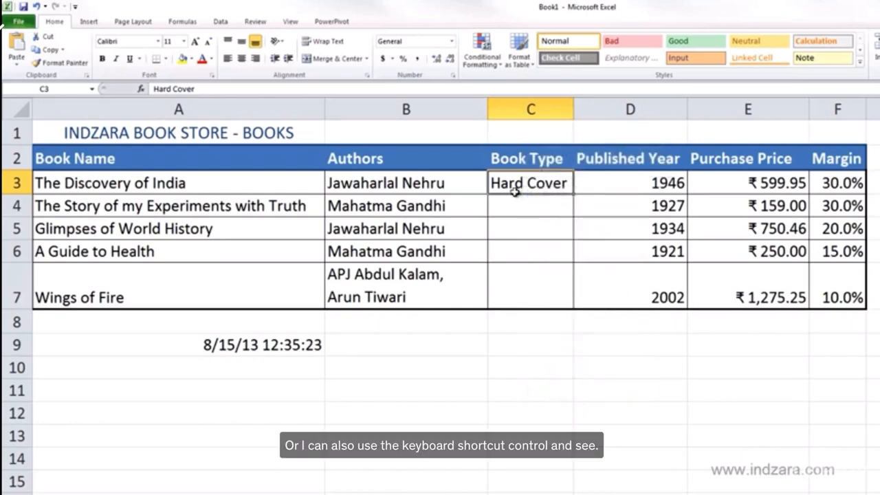
key(ctrl+c)
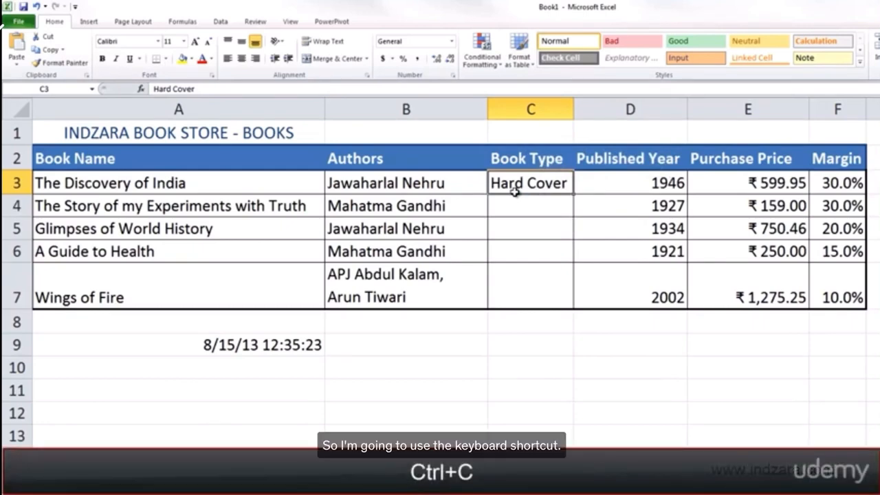
key(ctrl+c)
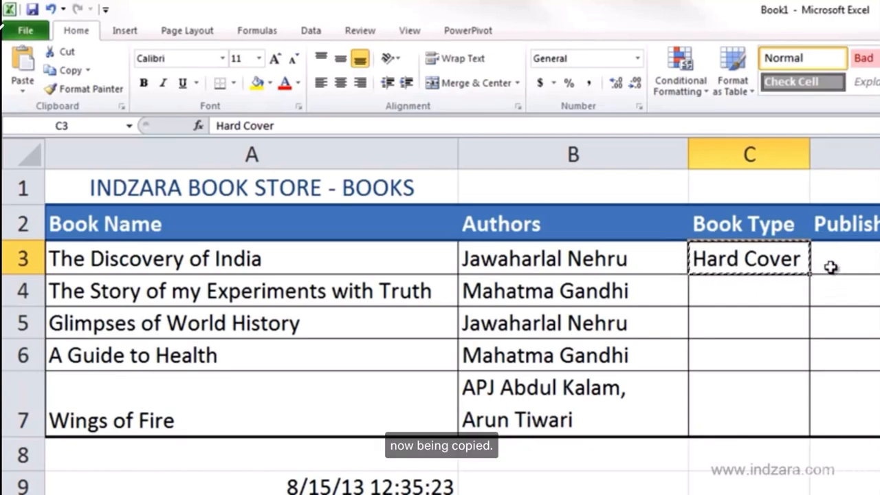
Step: Paste Hard Cover into cells C4 and C5 one at a time
click(788, 295)
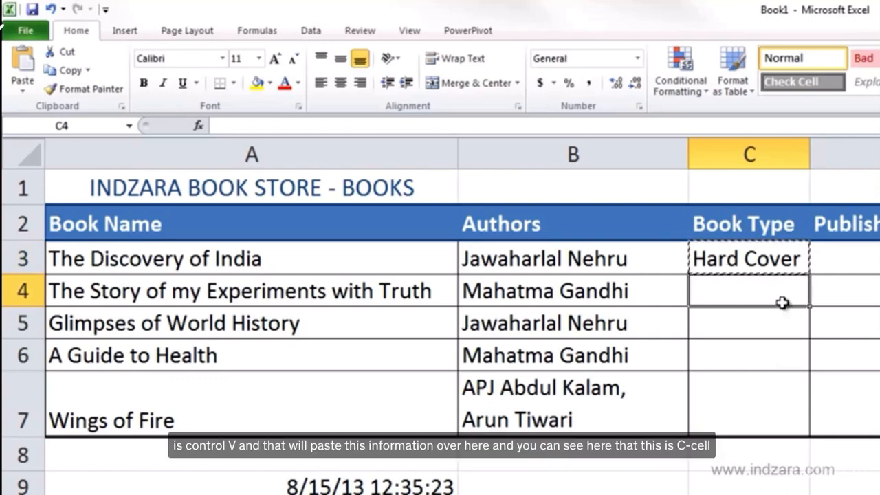
key(ctrl+v)
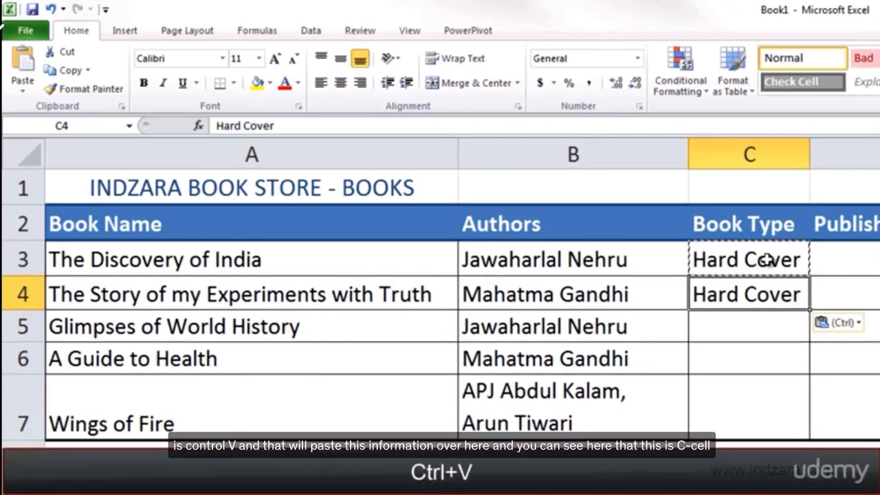
click(760, 328)
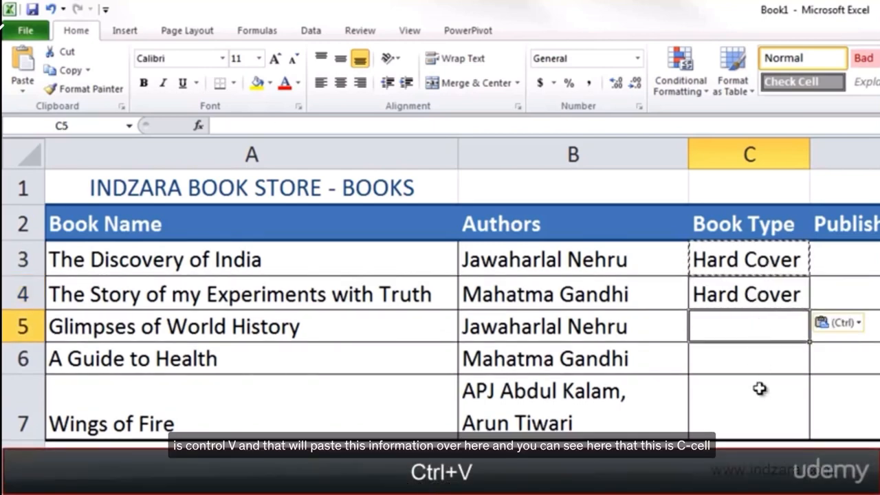
click(759, 393)
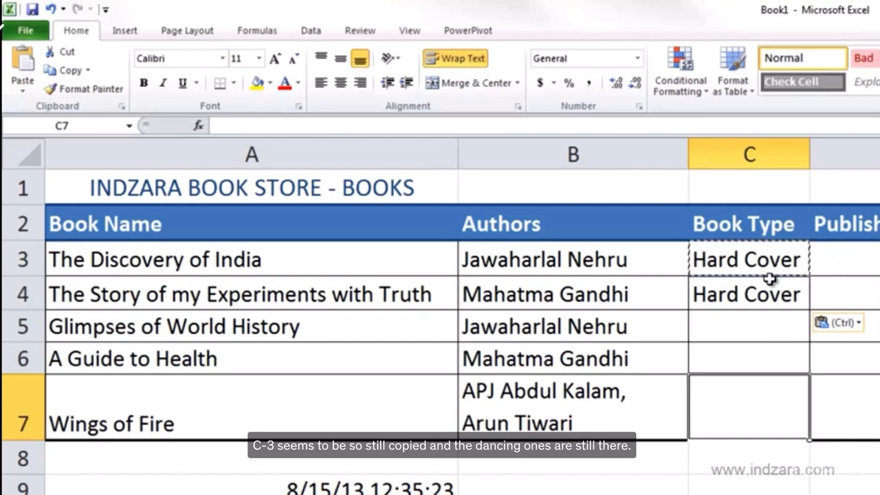
click(759, 329)
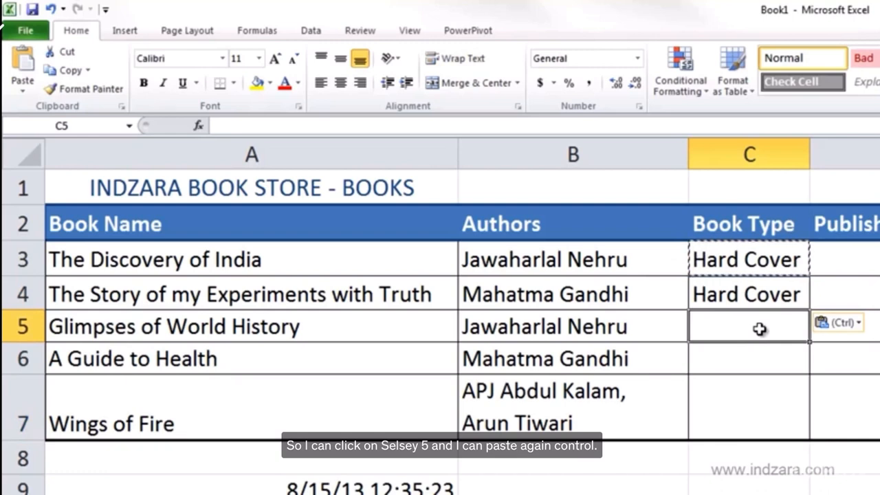
key(ctrl+v)
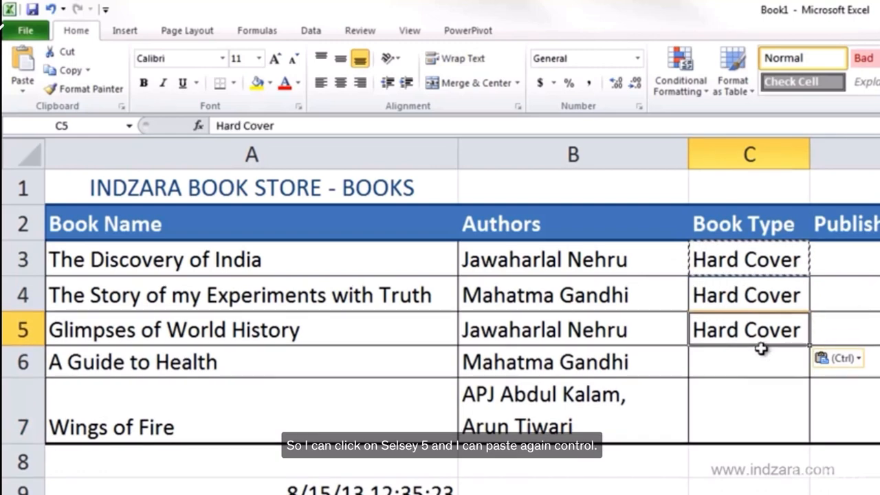
Step: Paste Hard Cover into cells C6 and C7, then move the selection down to C9
click(761, 360)
key(ctrl+v)
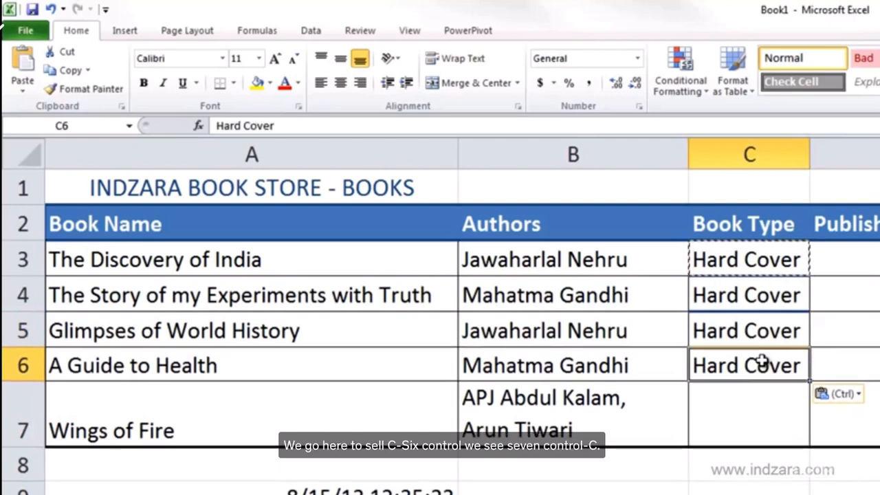
click(765, 404)
key(ctrl+v)
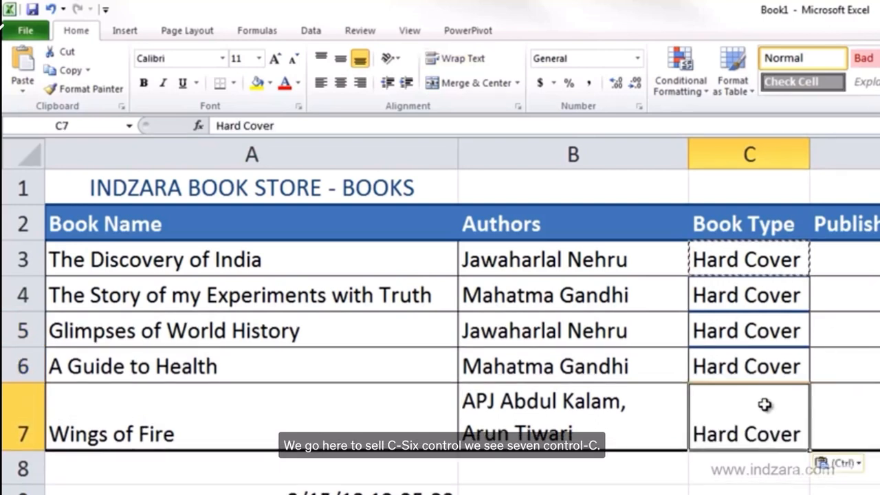
key(Down)
key(Down)
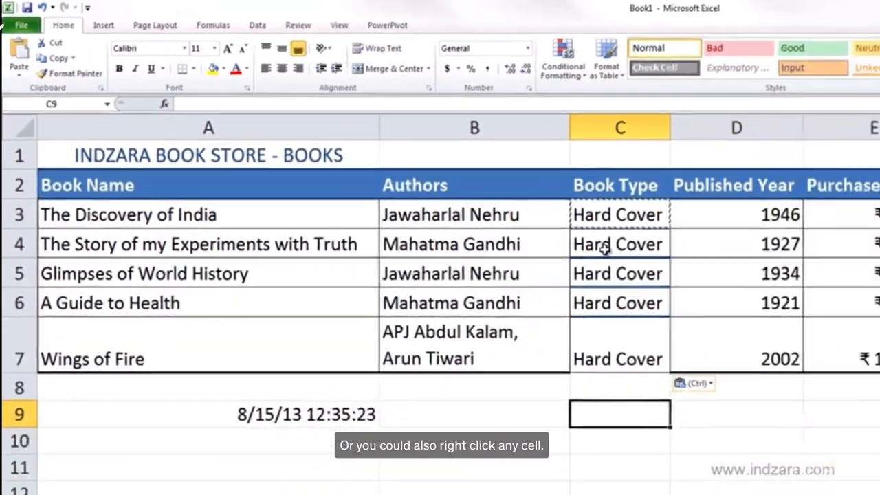
Step: Paste Hard Cover into C4 using the cell's context menu paste option
click(515, 207)
right_click(517, 215)
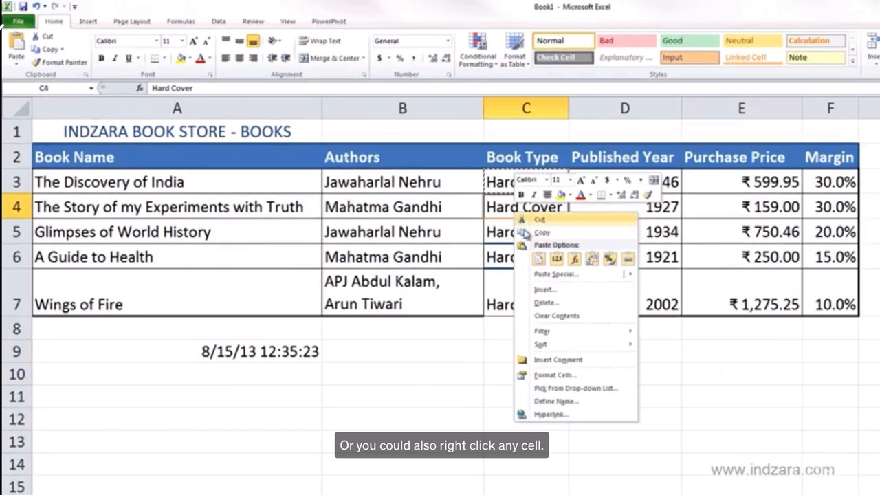
click(540, 259)
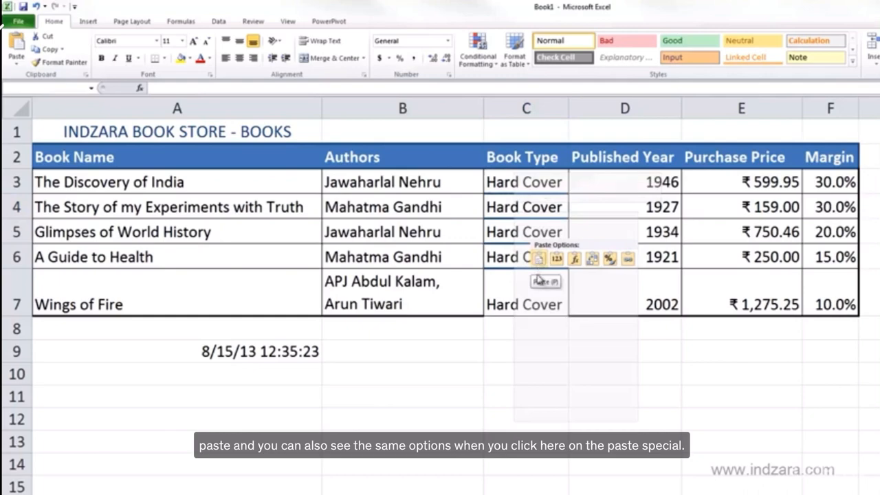
Step: Open the Paste Special dialog from C4's context menu to review its options, then cancel it
mouse_move(545, 276)
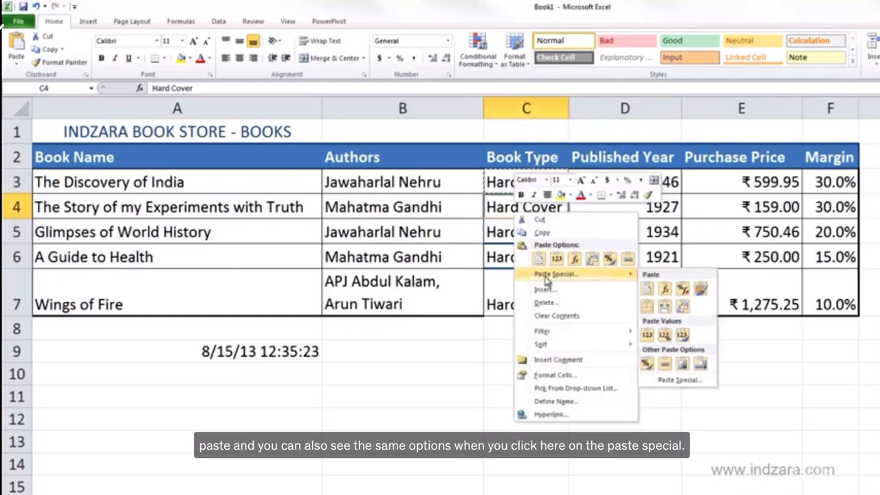
click(545, 276)
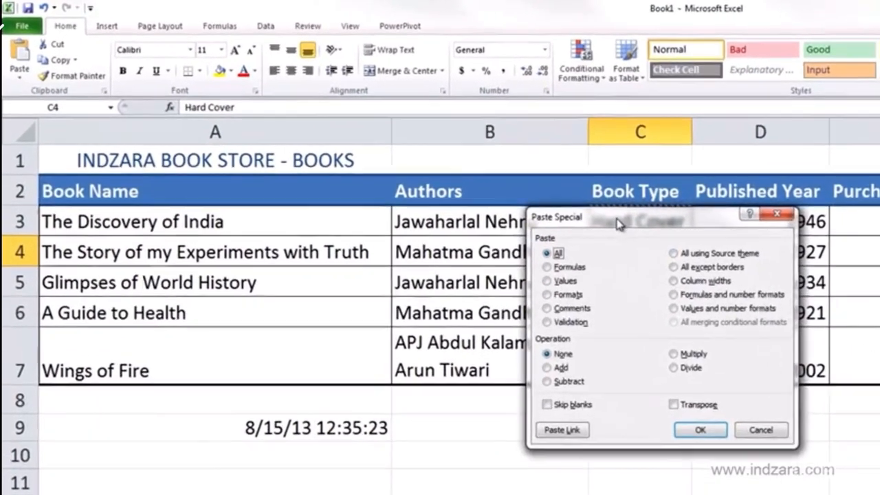
drag(617, 224, 380, 231)
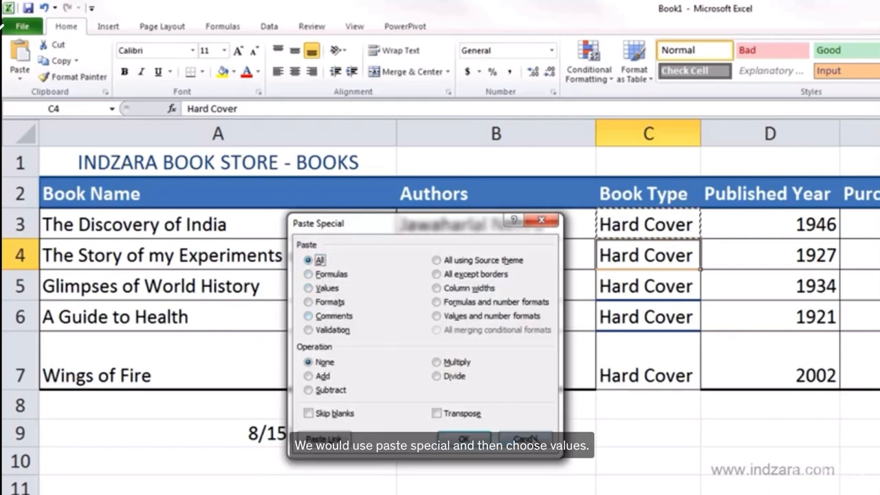
click(534, 441)
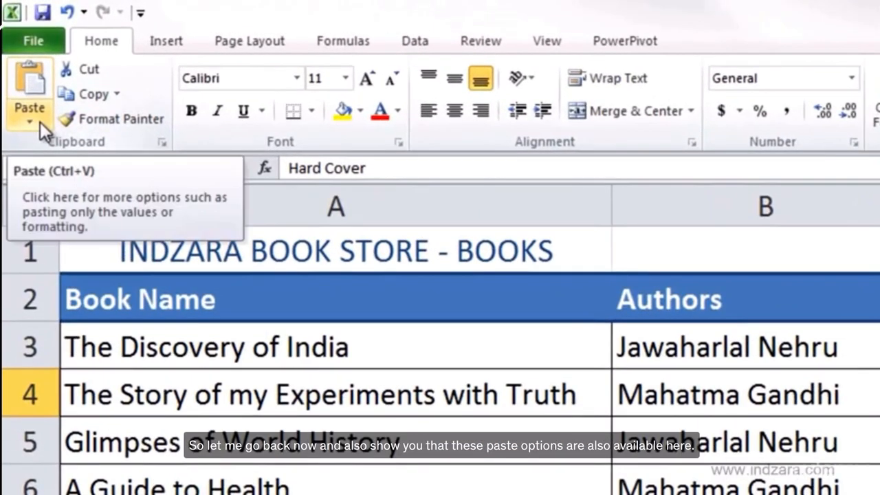
Step: Open Paste Special from the Paste dropdown on the ribbon, then cancel the dialog
click(40, 122)
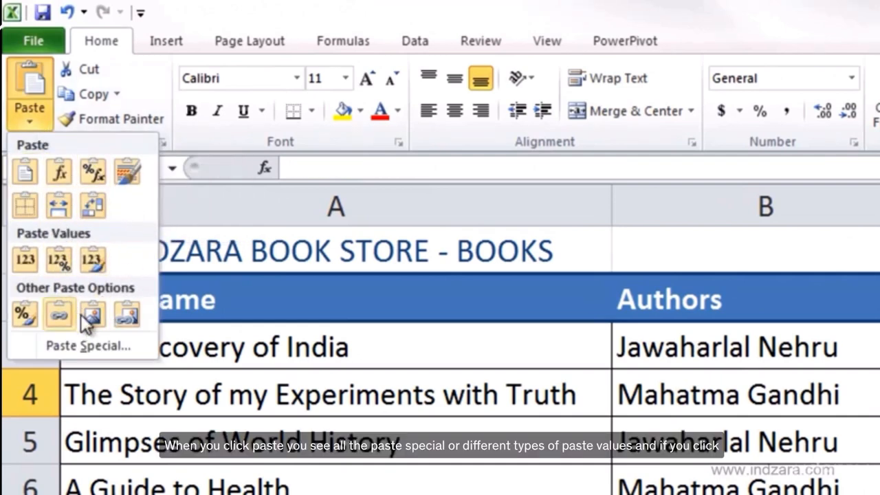
click(64, 347)
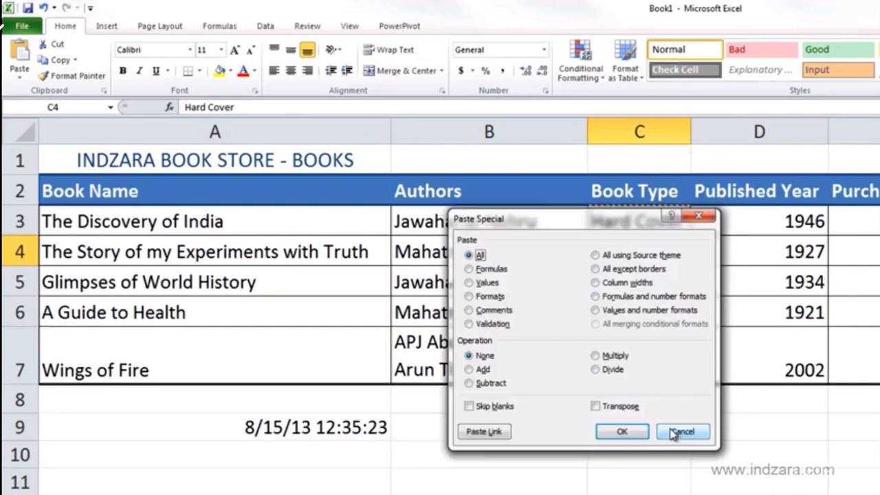
click(680, 432)
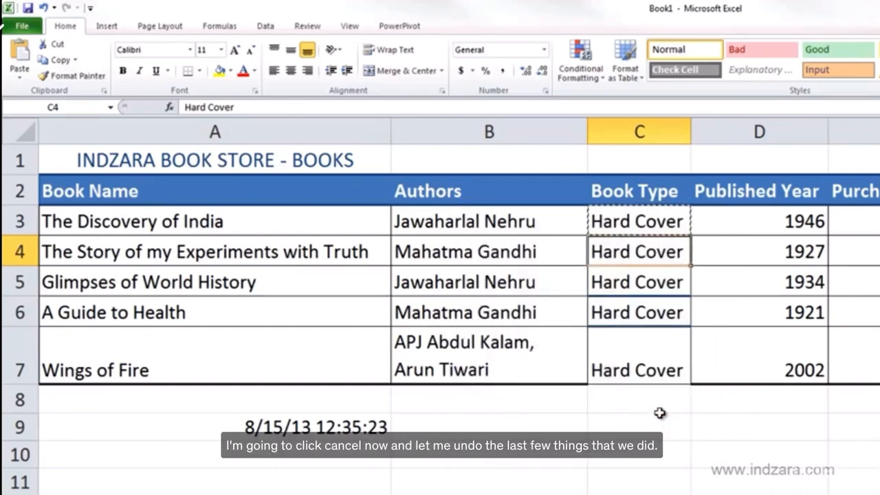
Step: Undo the recent pastes into the Book Type column
key(ctrl+z)
key(ctrl+z)
key(ctrl+z)
key(ctrl+z)
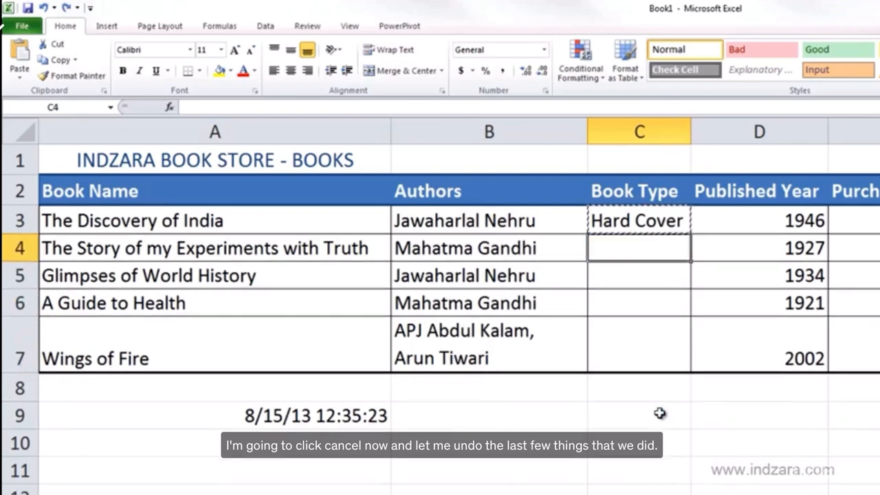
Step: Select cells C4 through C7 and paste Hard Cover into all of them at once
click(667, 222)
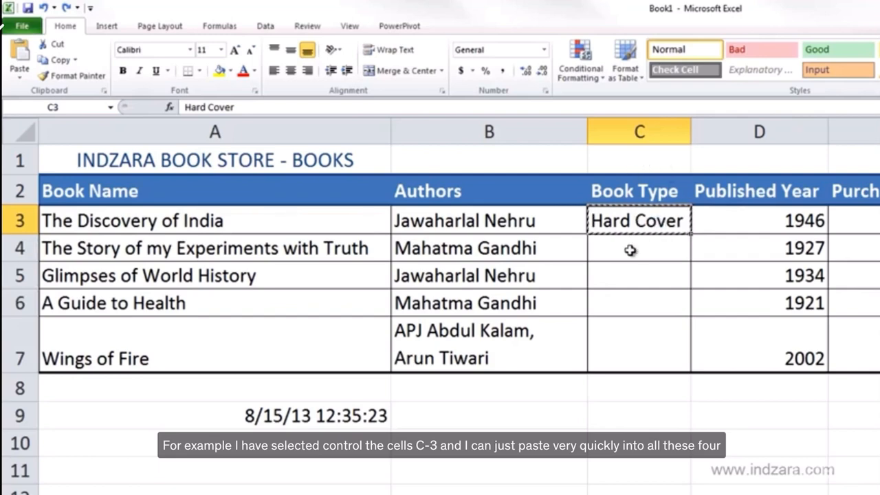
drag(629, 250, 630, 351)
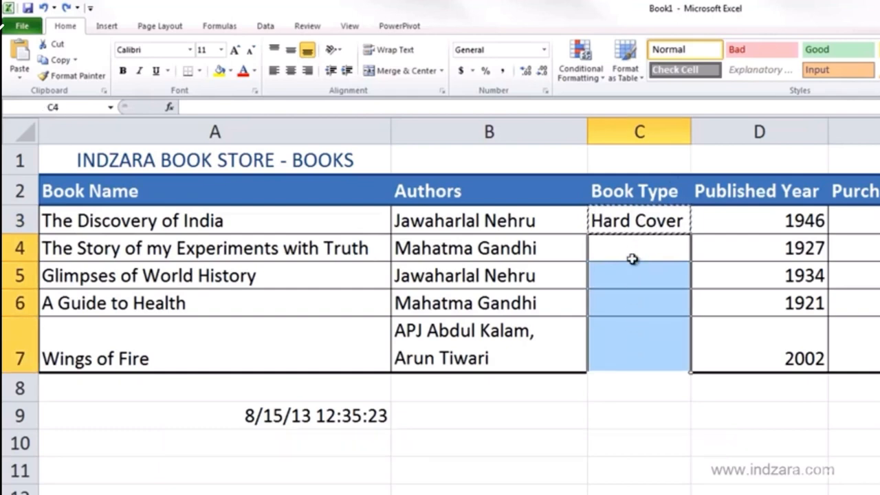
drag(626, 248, 625, 332)
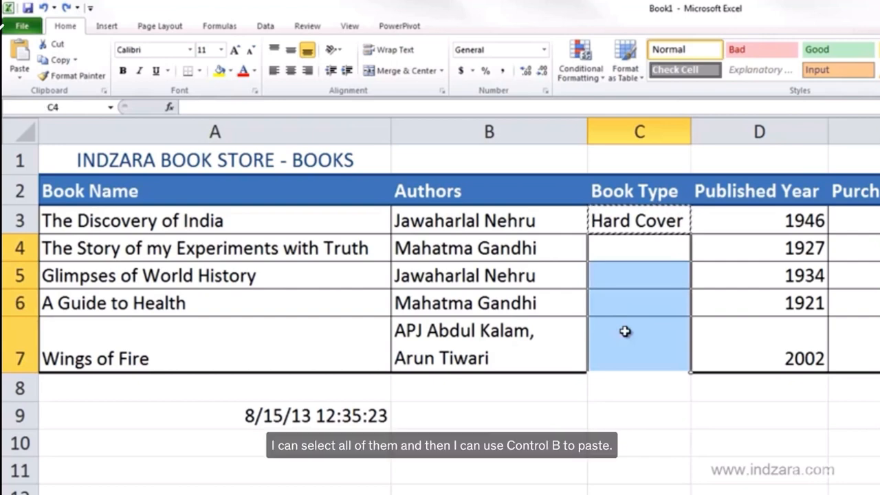
text(Hard Cover)
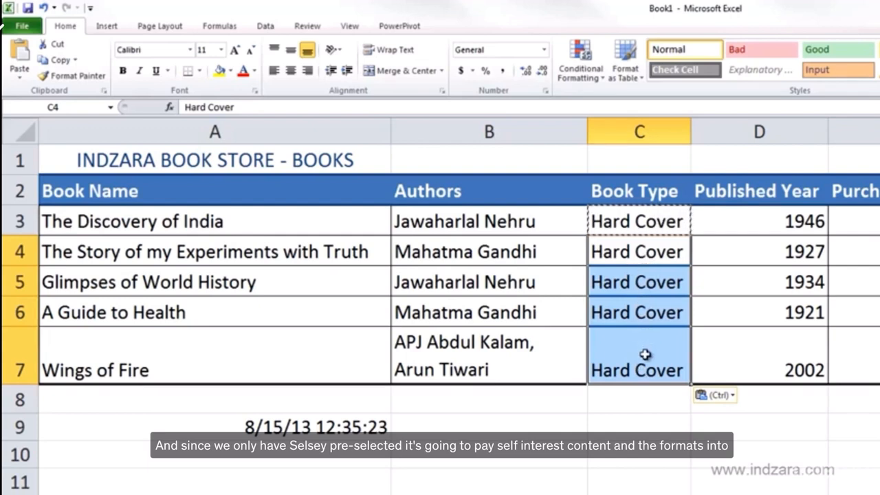
Step: Undo that paste and paste only the values into C4 through C7 instead
key(ctrl+z)
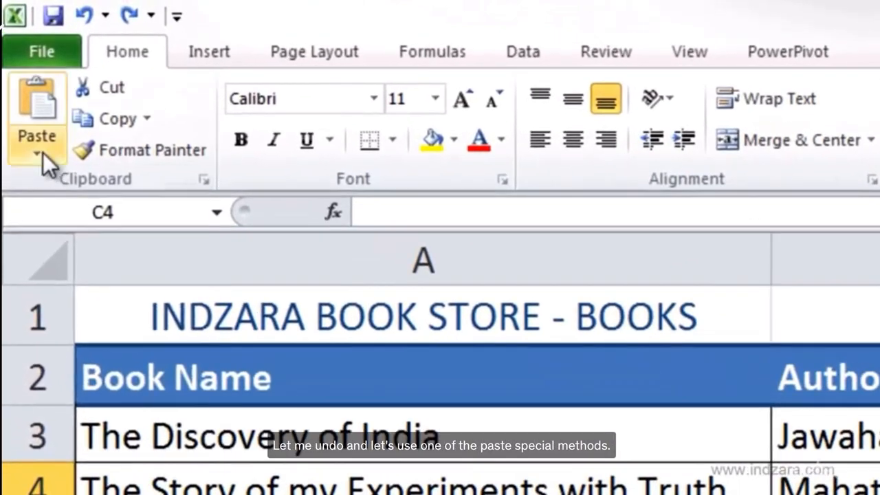
click(38, 154)
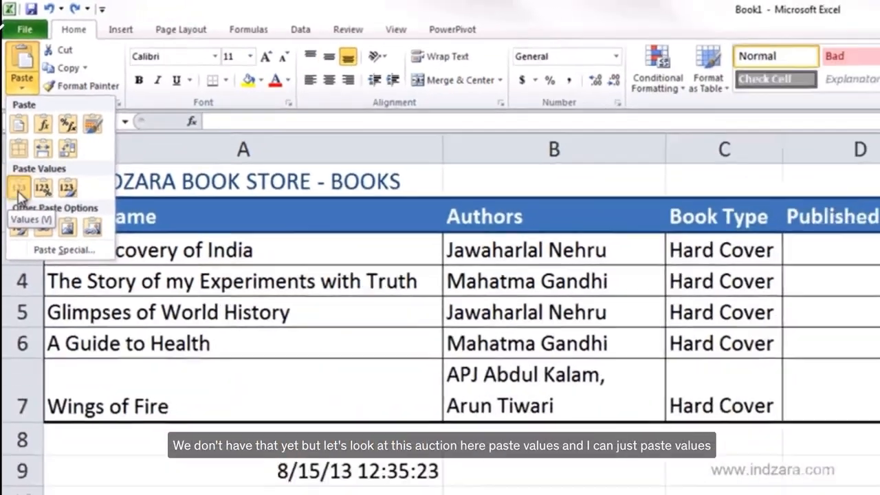
click(29, 330)
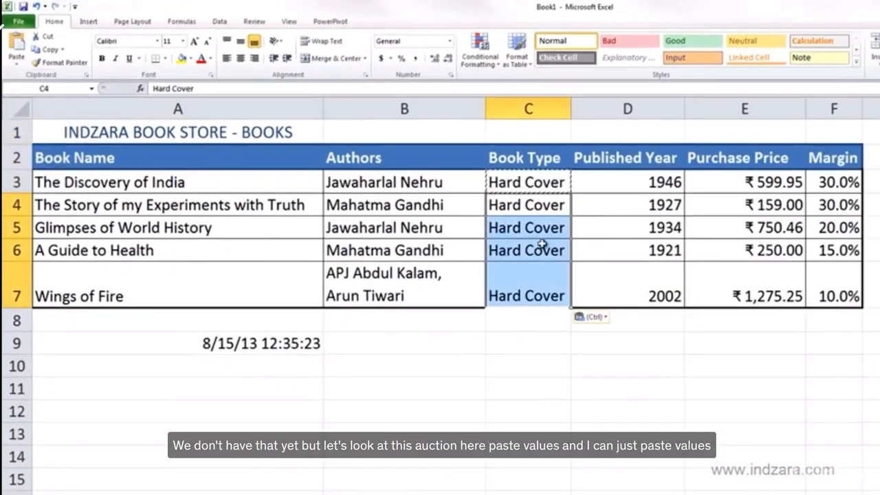
click(536, 343)
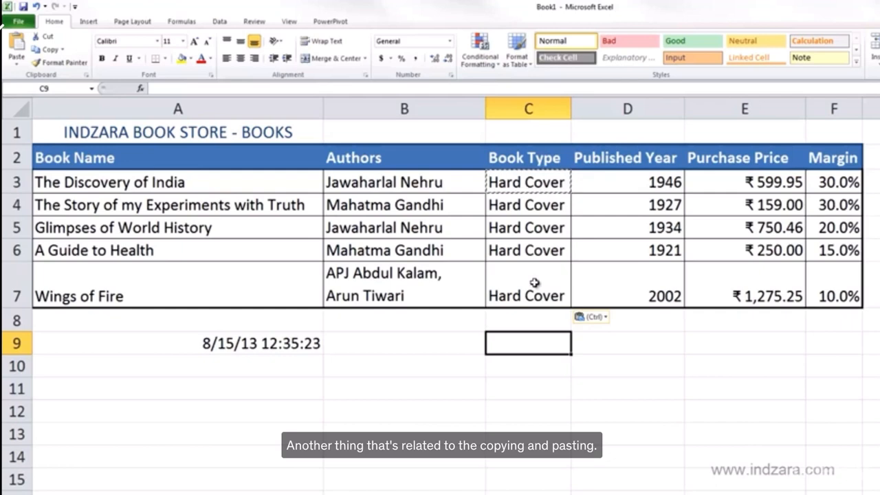
click(535, 183)
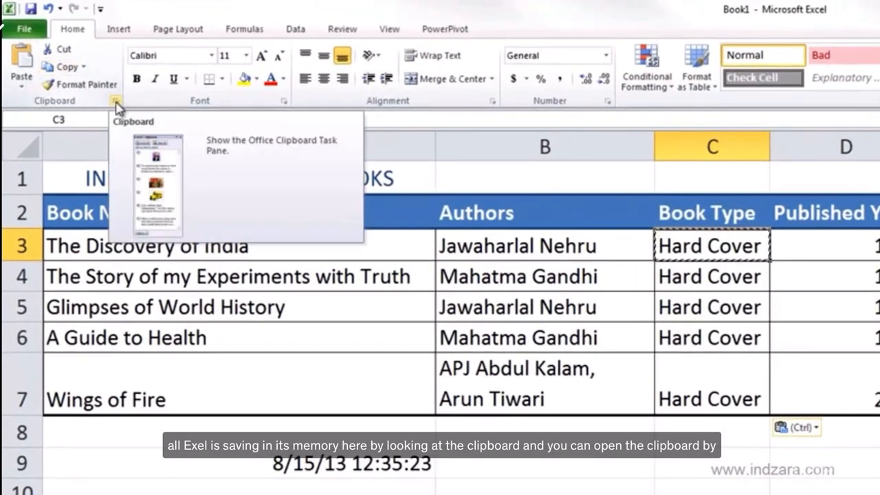
Step: Open the Office Clipboard pane and copy the author in cell B3
click(117, 103)
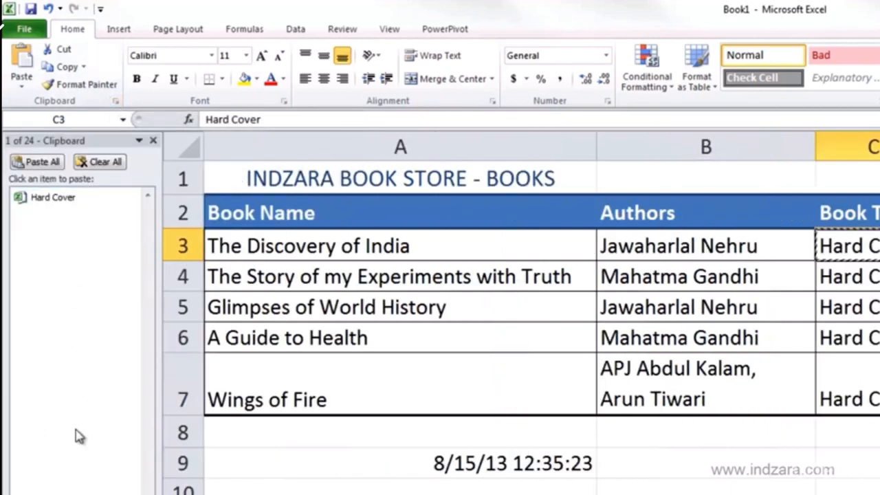
mouse_move(81, 208)
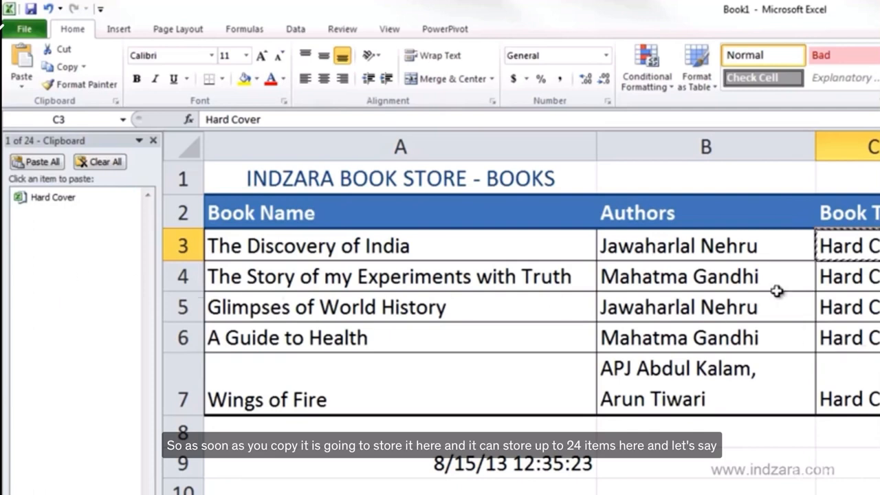
click(660, 242)
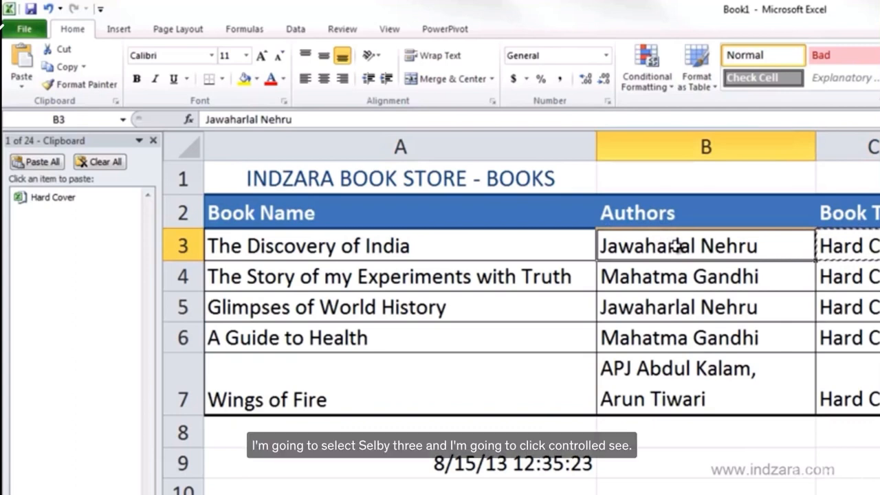
key(ctrl+c)
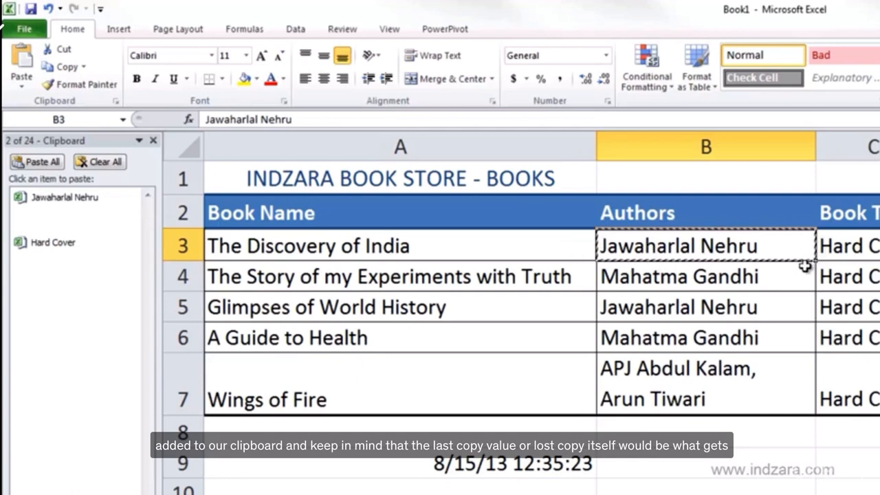
Step: Paste the copied author into C9, then undo that paste
click(851, 473)
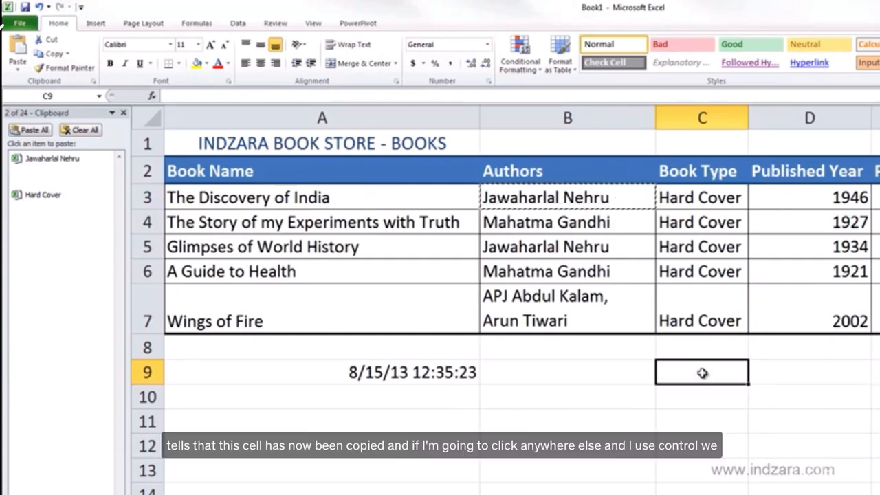
key(ctrl+v)
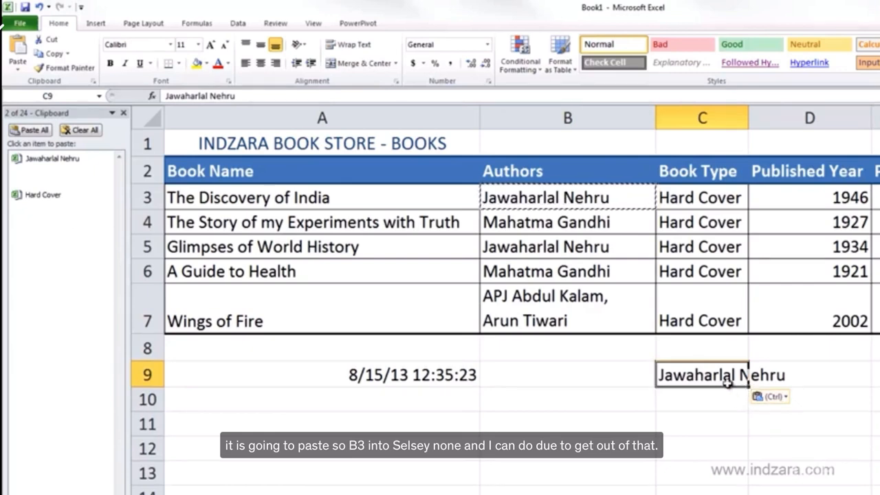
key(ctrl+z)
Step: Paste the Hard Cover item from the clipboard pane into cell B9
click(631, 375)
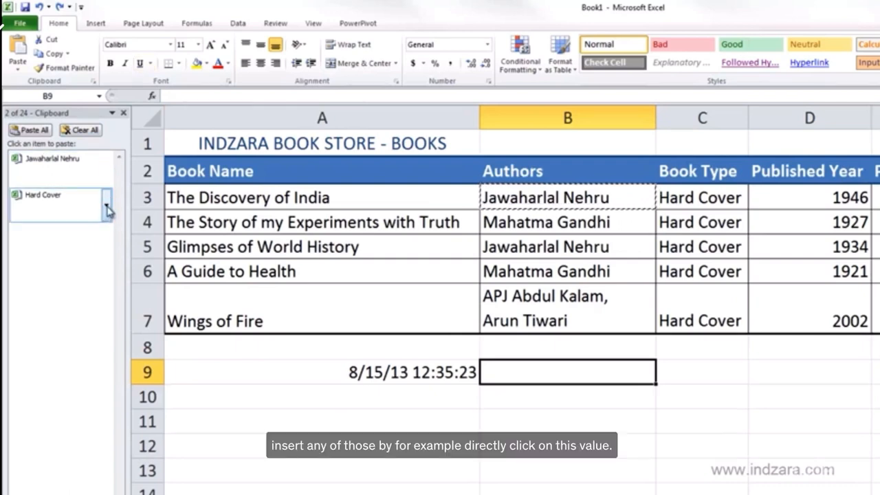
click(51, 198)
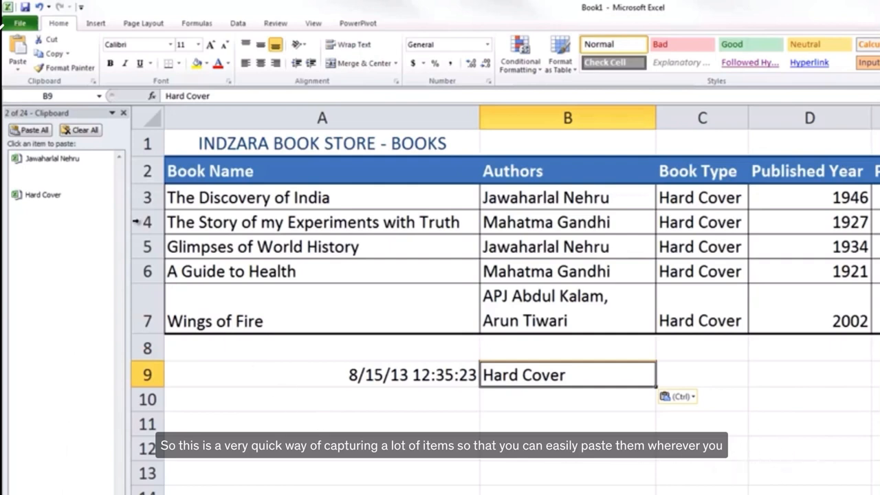
Step: Close the clipboard pane and undo the paste into B9
click(124, 114)
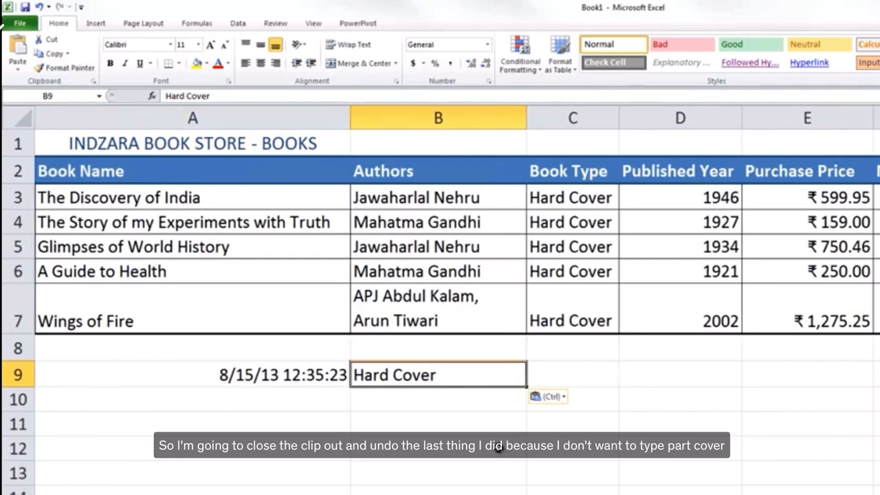
key(ctrl+z)
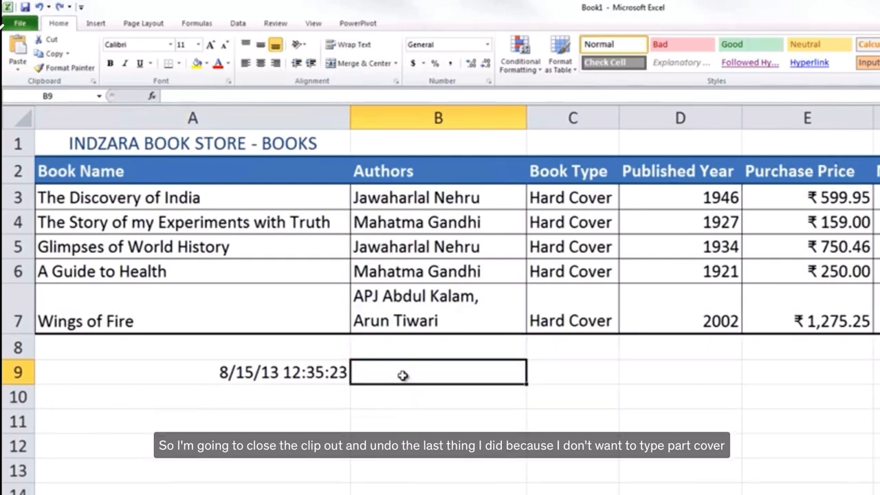